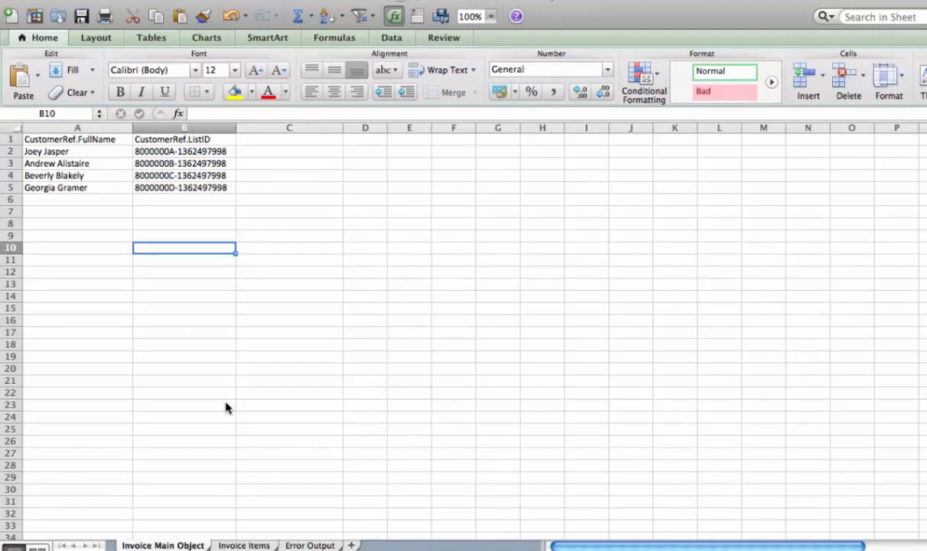
- View the Invoice Items worksheet of the source workbook
{"action": "left_click", "coordinate": [245, 544]}
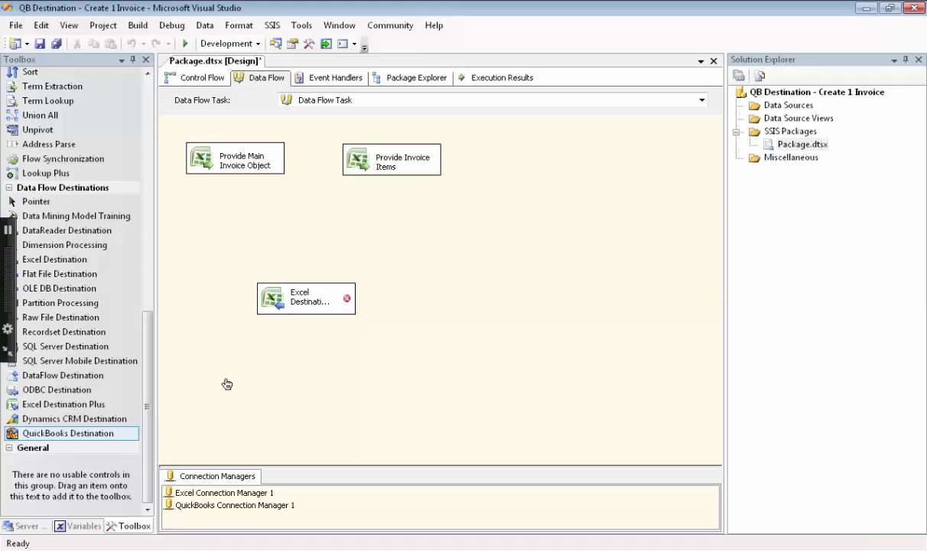
- In Visual Studio, add a QuickBooks Destination to the data flow, using QuickBooks Connection Manager 1 and the Invoice object
{"action": "left_click_drag", "start_coordinate": [99, 433], "coordinate": [270, 203]}
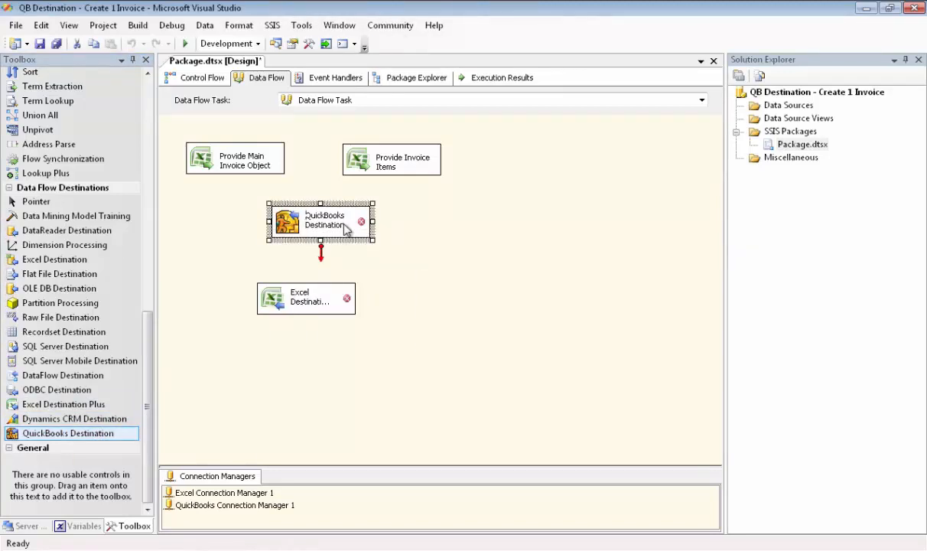
{"action": "double_click", "coordinate": [345, 229]}
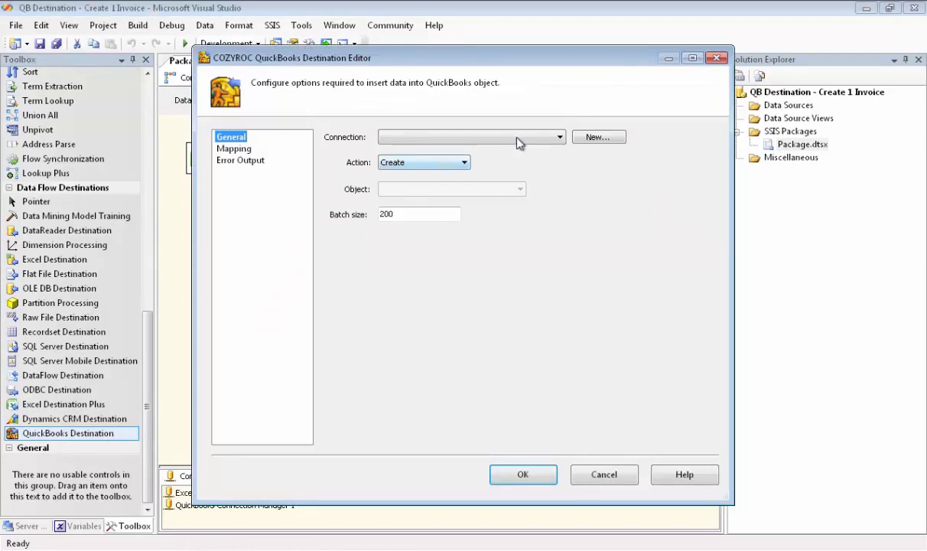
{"action": "left_click", "coordinate": [562, 137]}
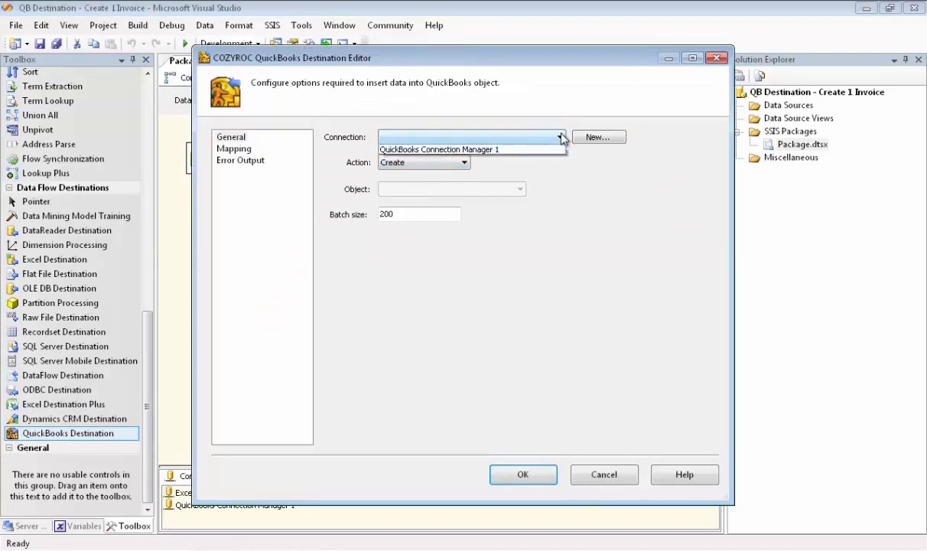
{"action": "left_click", "coordinate": [498, 146]}
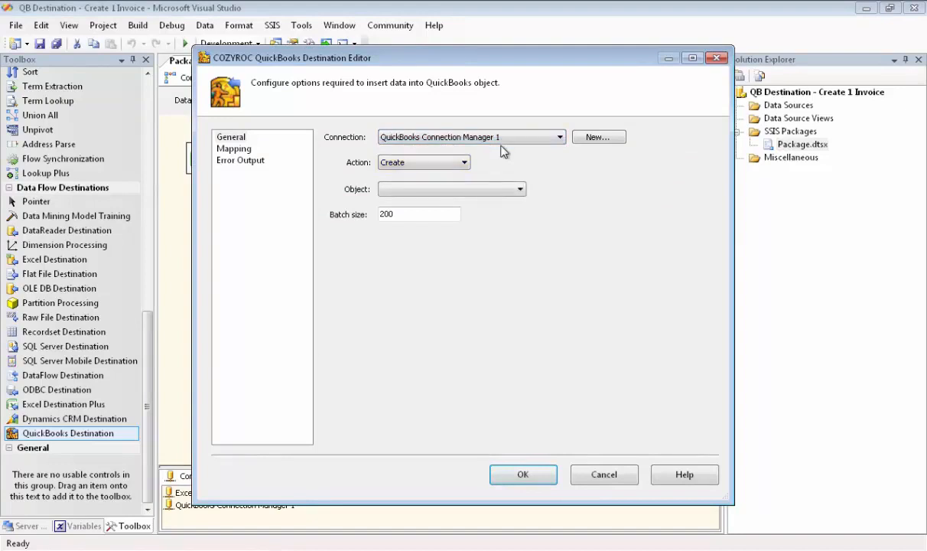
{"action": "left_click", "coordinate": [521, 190]}
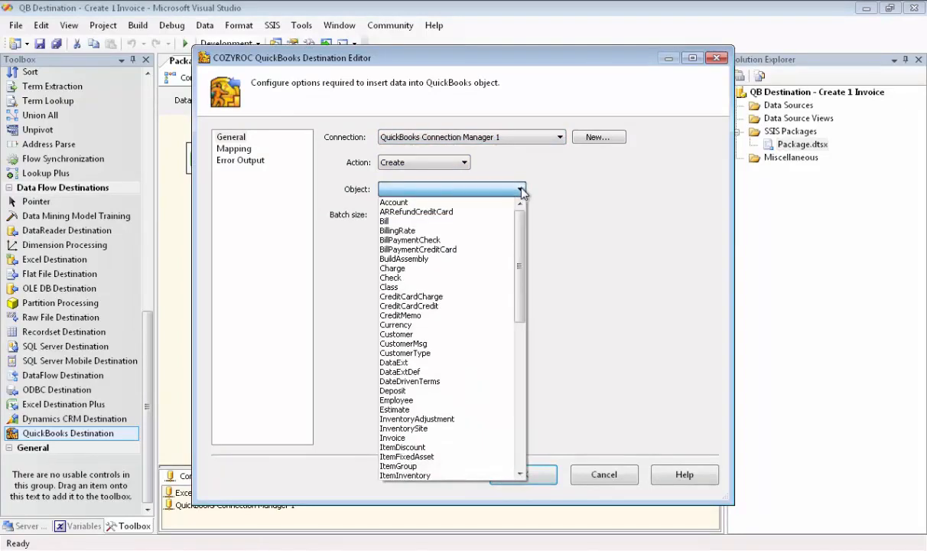
{"action": "left_click", "coordinate": [388, 438]}
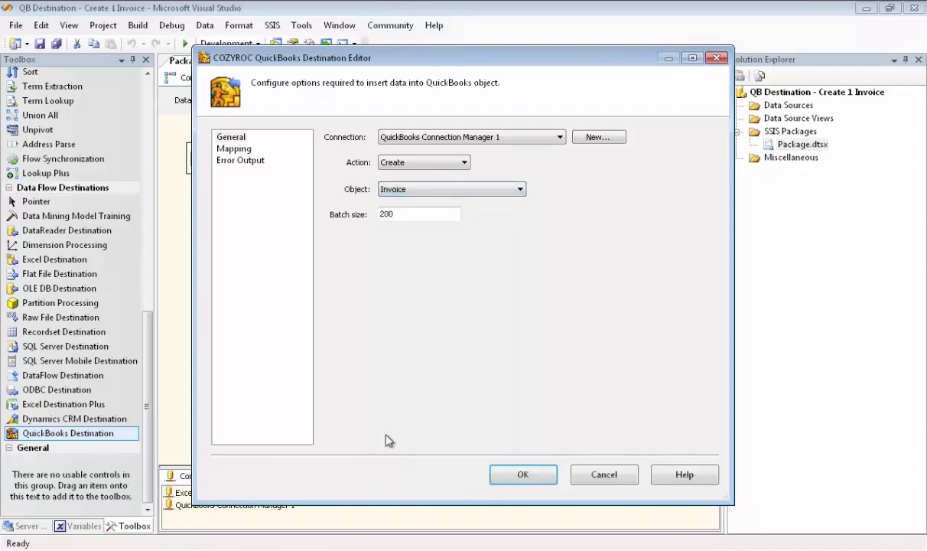
{"action": "left_click", "coordinate": [540, 482]}
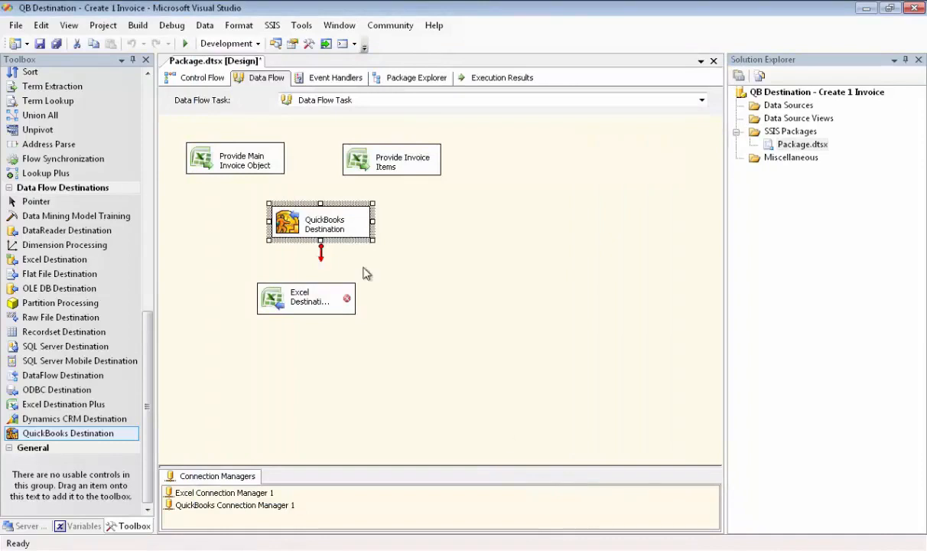
- Connect the Provide Main Invoice Object source's output to the QuickBooks Destination's Invoice input
{"action": "left_click", "coordinate": [262, 165]}
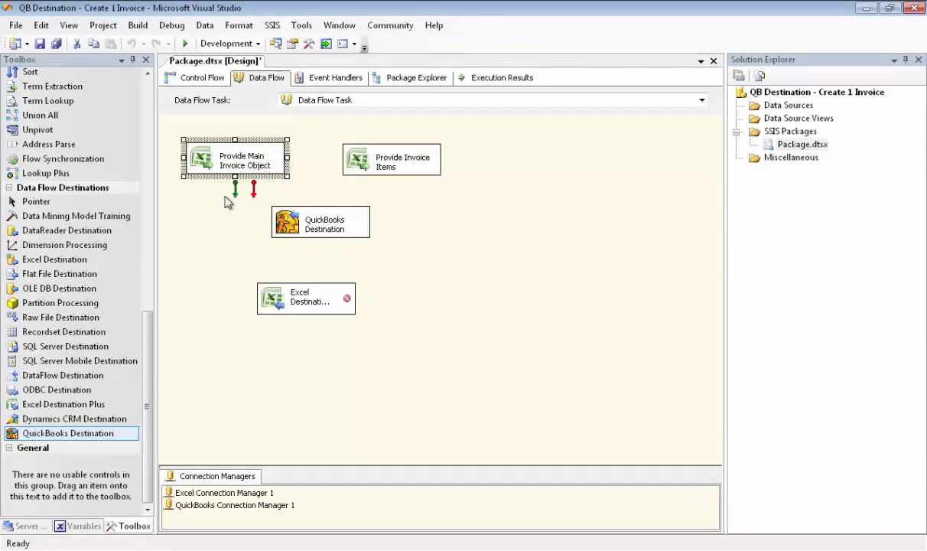
{"action": "left_click_drag", "start_coordinate": [235, 192], "coordinate": [305, 214]}
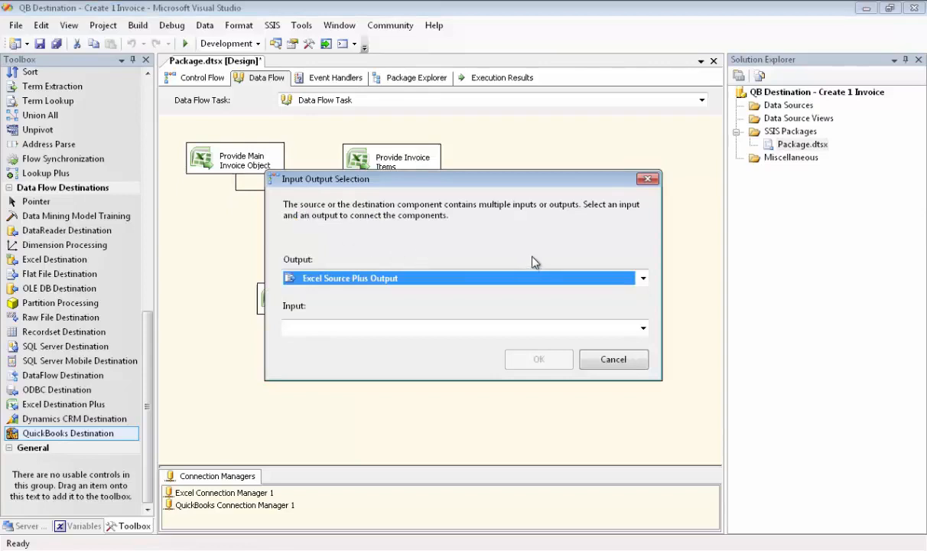
{"action": "left_click", "coordinate": [643, 328]}
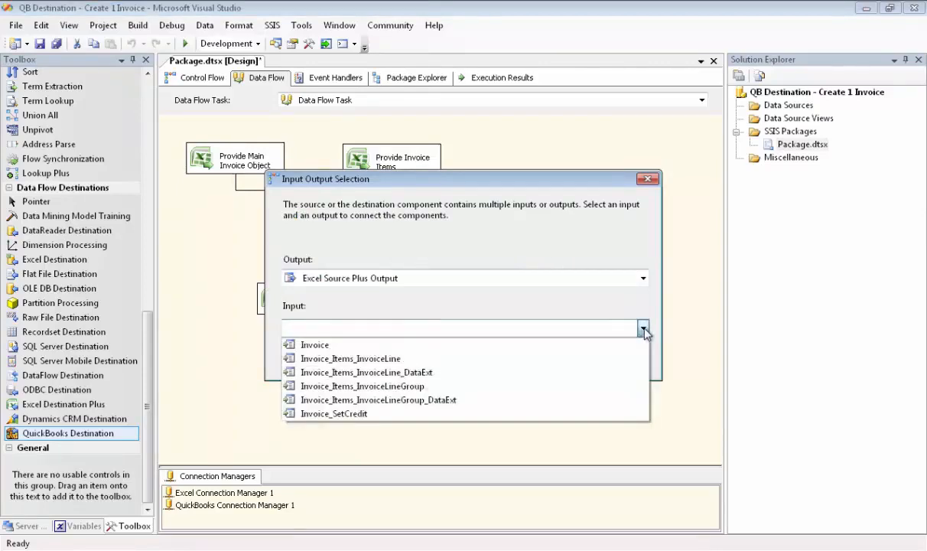
{"action": "left_click", "coordinate": [322, 345]}
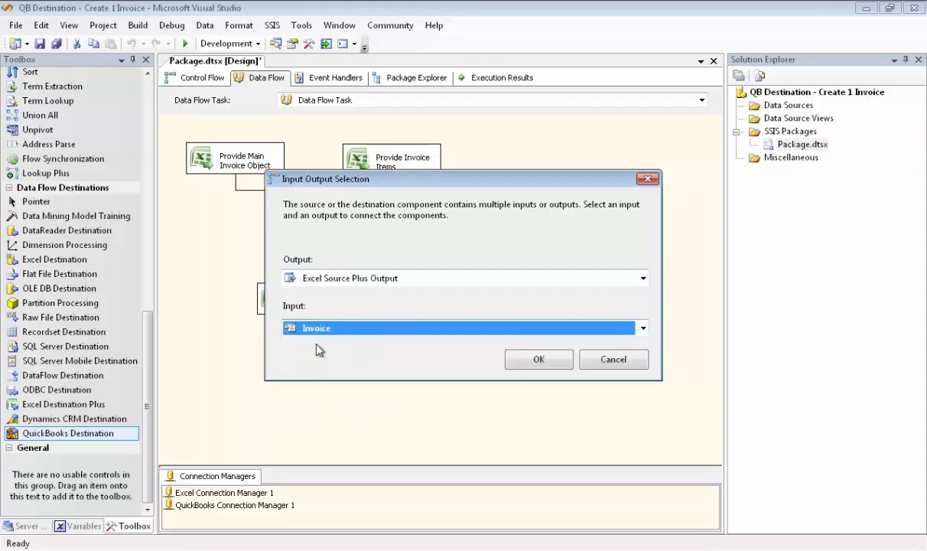
{"action": "left_click", "coordinate": [537, 360]}
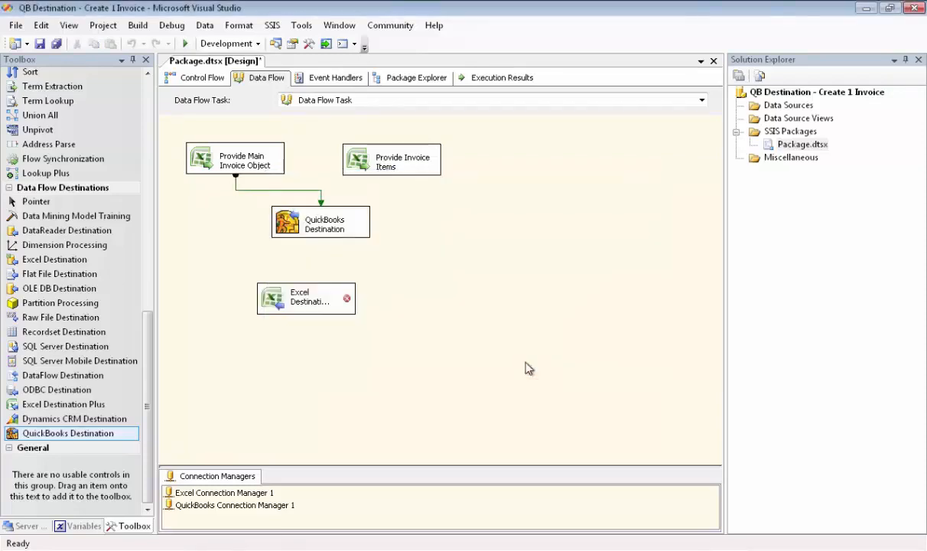
- Connect the Provide Invoice Items source's output to the QuickBooks Destination's Invoice_Items_InvoiceLine input
{"action": "left_click", "coordinate": [386, 165]}
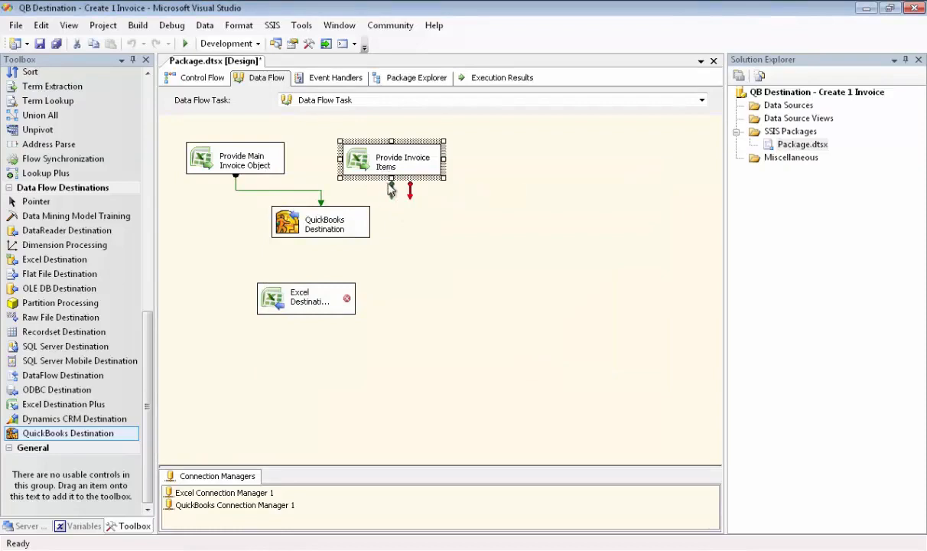
{"action": "left_click_drag", "start_coordinate": [391, 189], "coordinate": [319, 205]}
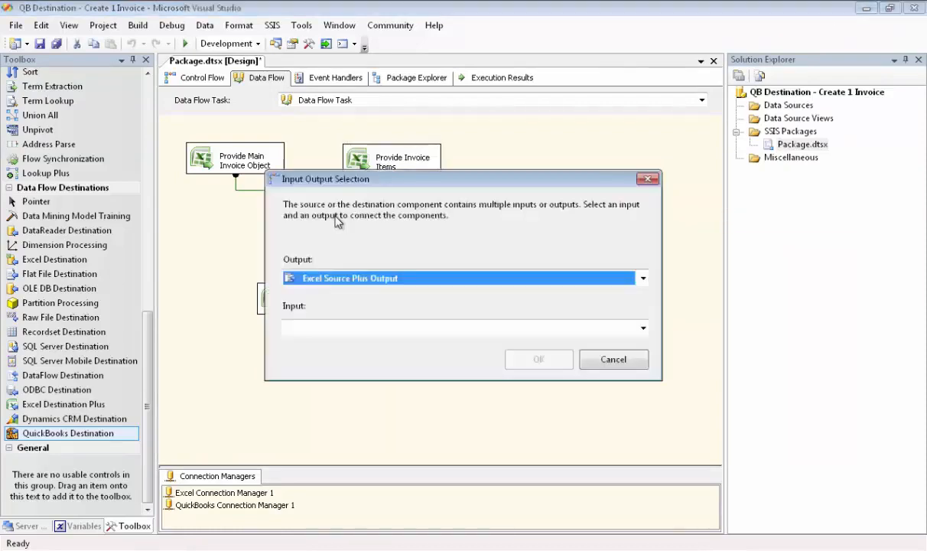
{"action": "left_click", "coordinate": [643, 328]}
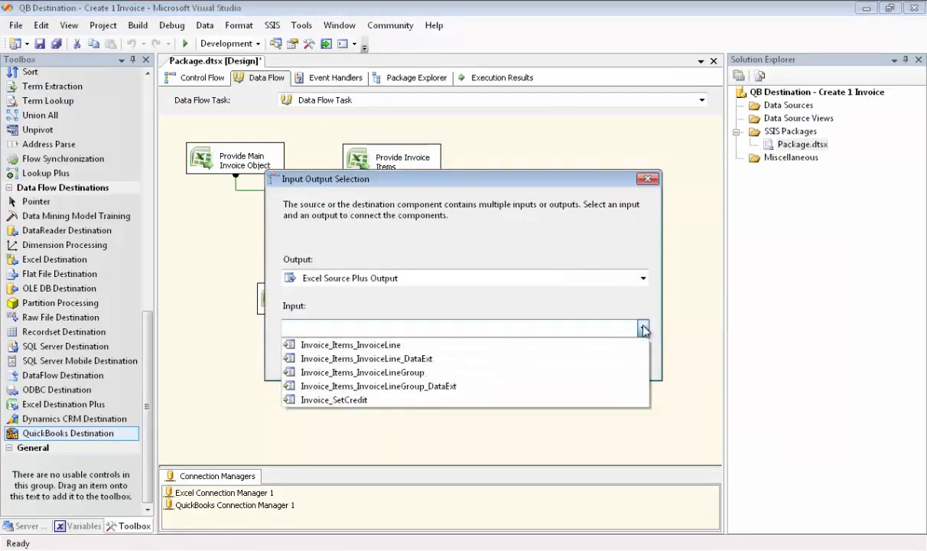
{"action": "left_click", "coordinate": [382, 345]}
{"action": "left_click", "coordinate": [537, 359]}
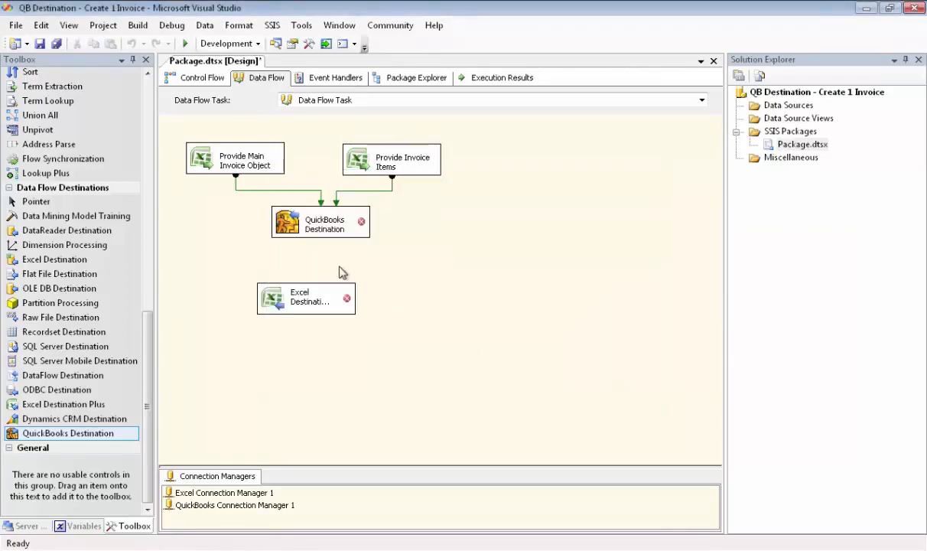
- Open the QuickBooks Destination's column mappings and check how the customer columns of the Invoice input are mapped
{"action": "double_click", "coordinate": [320, 227]}
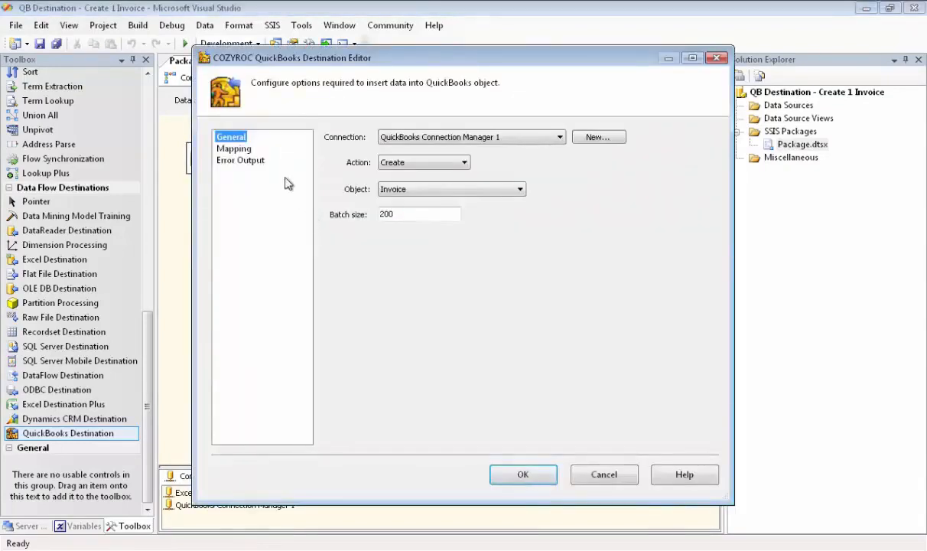
{"action": "left_click", "coordinate": [248, 150]}
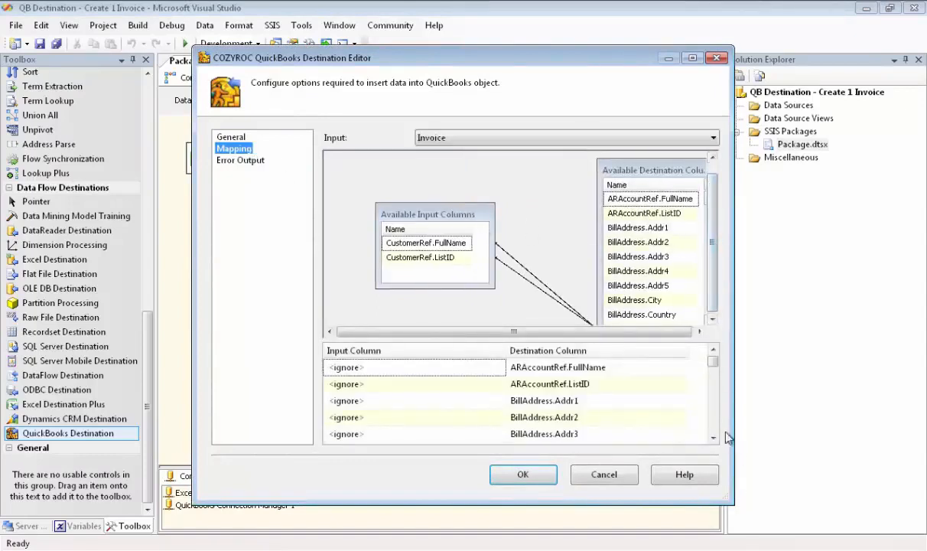
{"action": "left_click_drag", "start_coordinate": [733, 432], "coordinate": [796, 425]}
{"action": "left_click_drag", "start_coordinate": [708, 201], "coordinate": [710, 224]}
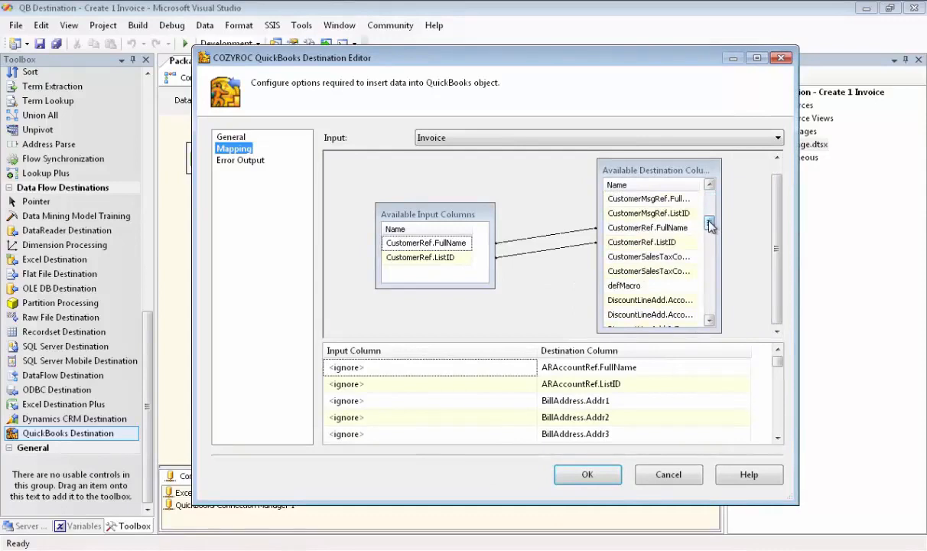
- For the Invoice_Items_InvoiceLine input, map FullName to ItemRef.FullName and ListID to ItemRef.ListID
{"action": "left_click", "coordinate": [778, 138]}
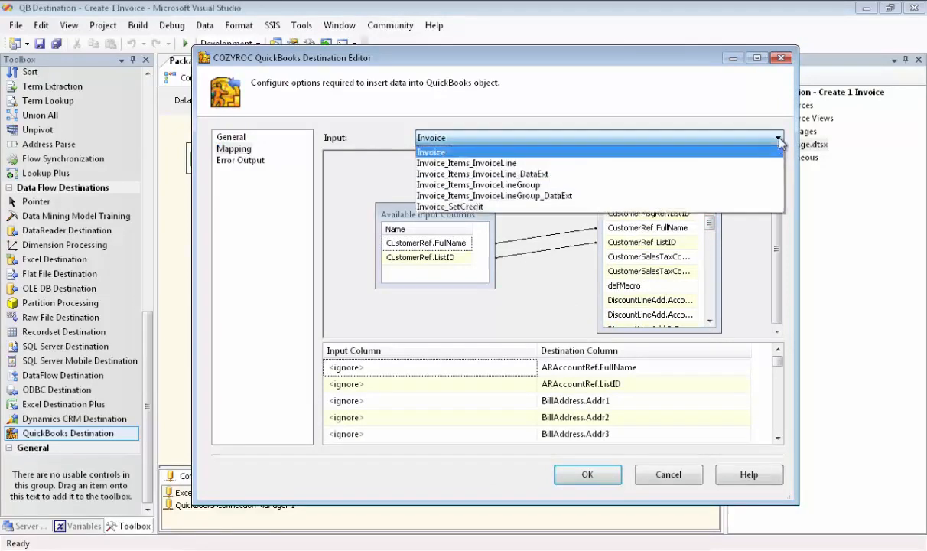
{"action": "left_click", "coordinate": [510, 165]}
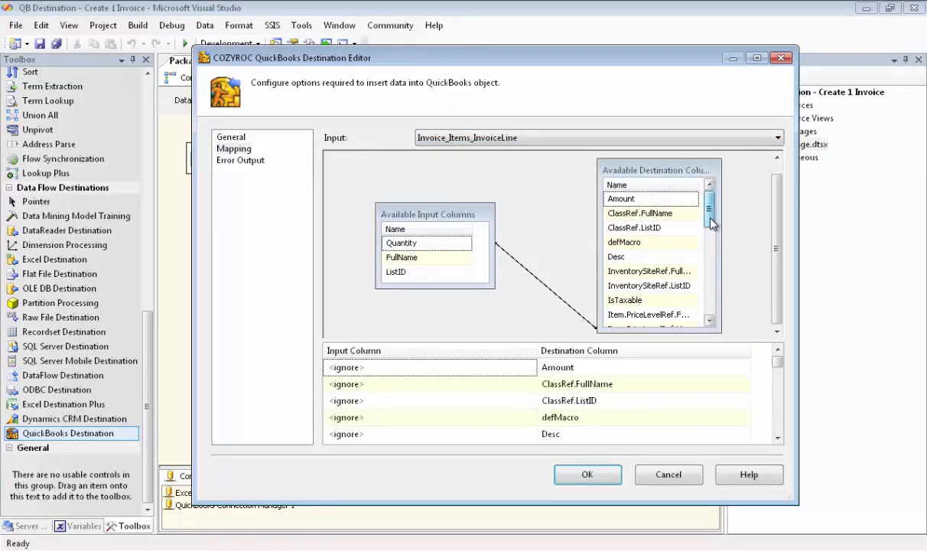
{"action": "scroll", "coordinate": [711, 229], "scroll_direction": "down", "scroll_amount": 1}
{"action": "left_click_drag", "start_coordinate": [711, 229], "coordinate": [712, 282]}
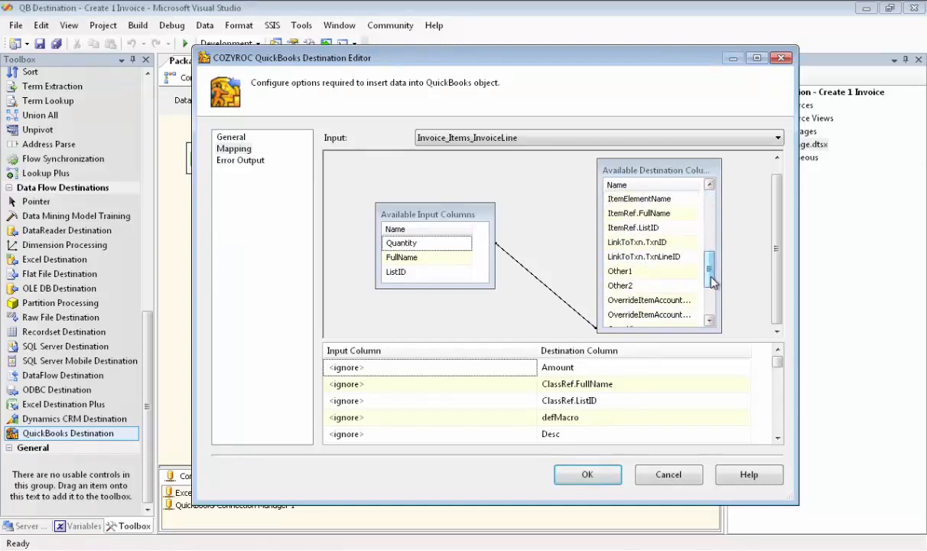
{"action": "left_click_drag", "start_coordinate": [447, 255], "coordinate": [612, 215]}
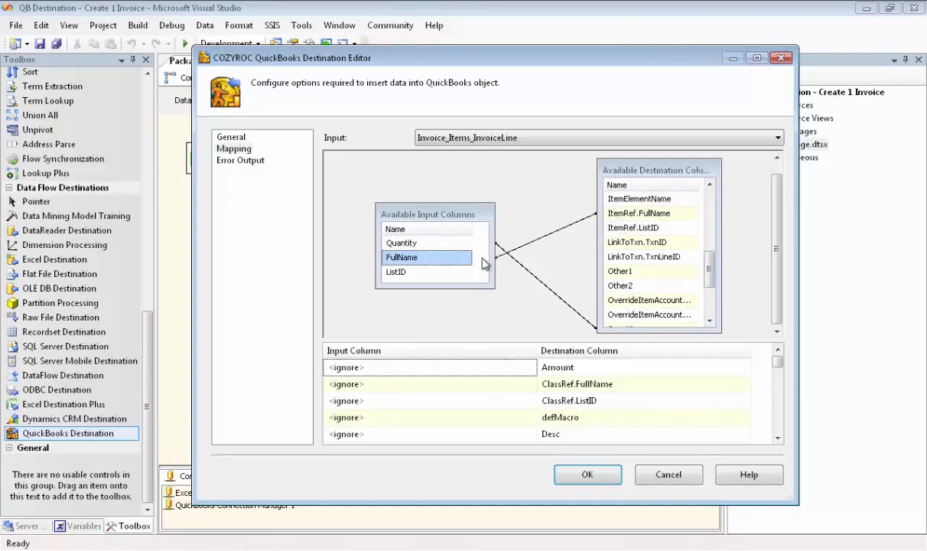
{"action": "left_click_drag", "start_coordinate": [458, 271], "coordinate": [582, 224]}
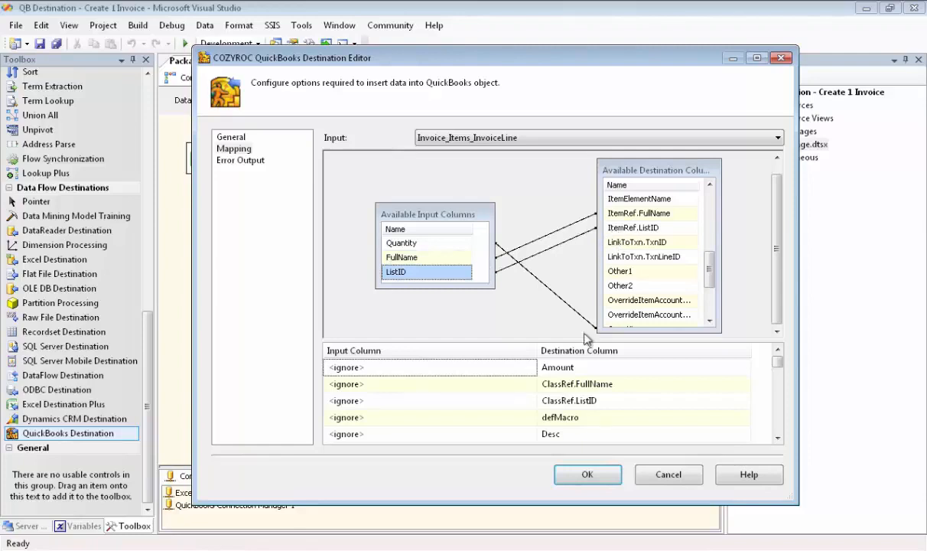
- Set the QuickBooks Destination's error handling for Invoice to Redirect row and accept the editor's settings
{"action": "left_click", "coordinate": [247, 159]}
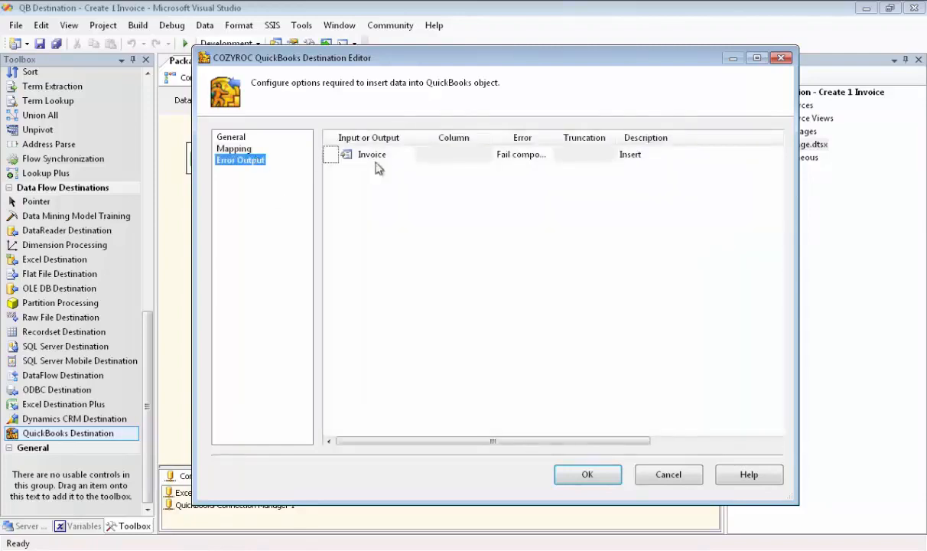
{"action": "left_click", "coordinate": [523, 154]}
{"action": "left_click", "coordinate": [547, 156]}
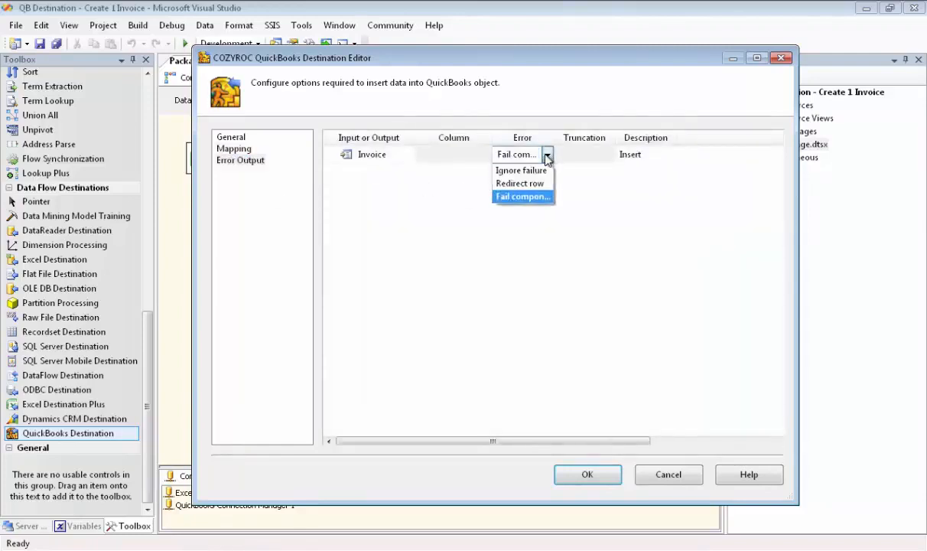
{"action": "left_click", "coordinate": [532, 183]}
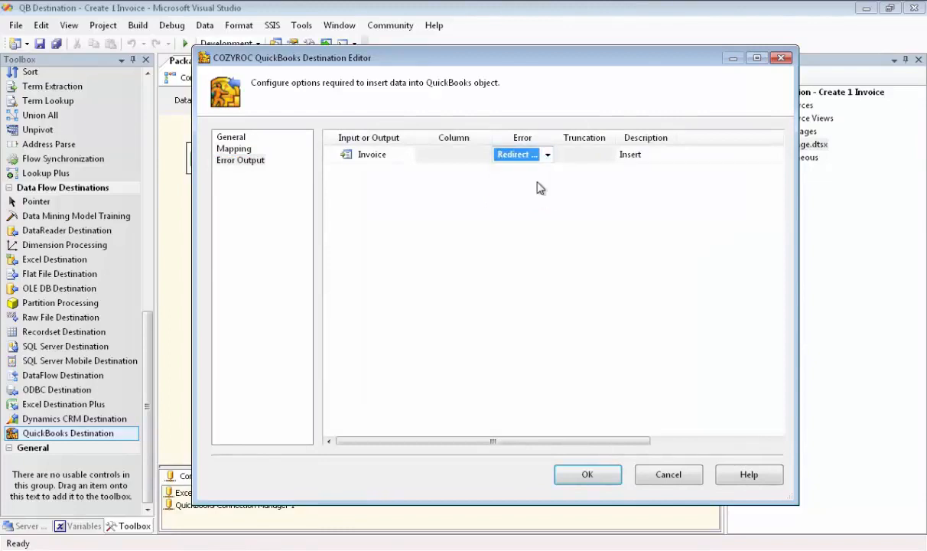
{"action": "left_click", "coordinate": [588, 475]}
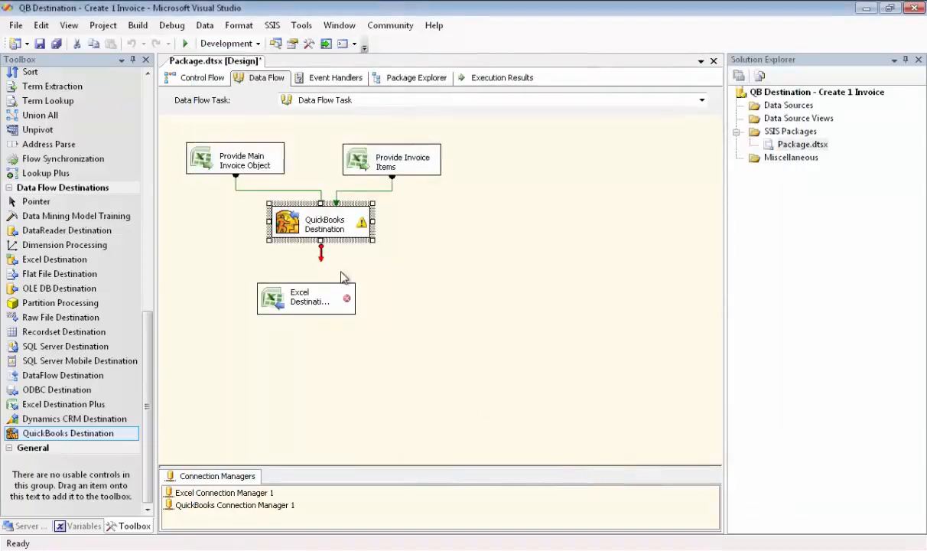
- Connect the QuickBooks Destination's error output to the Excel destination and restore its invalid column references by column name
{"action": "left_click_drag", "start_coordinate": [321, 254], "coordinate": [320, 295]}
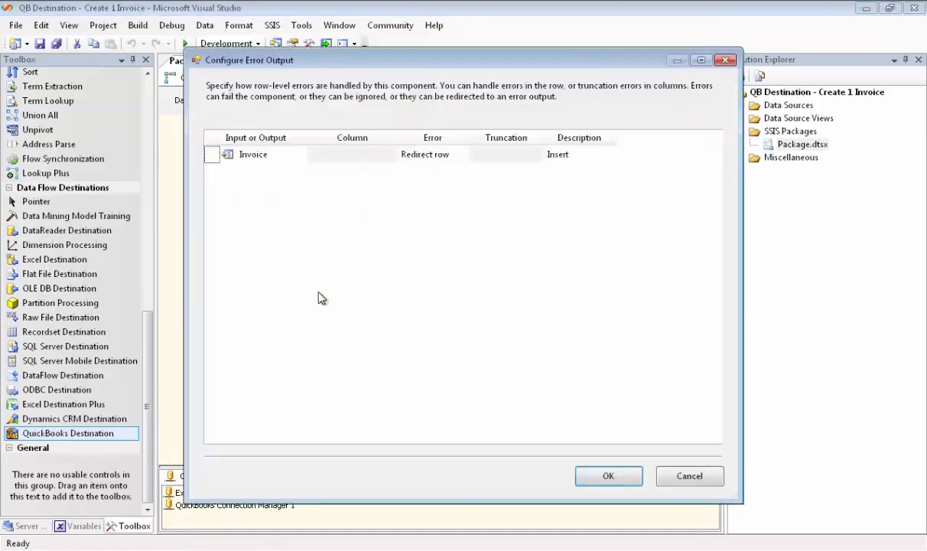
{"action": "left_click", "coordinate": [611, 475]}
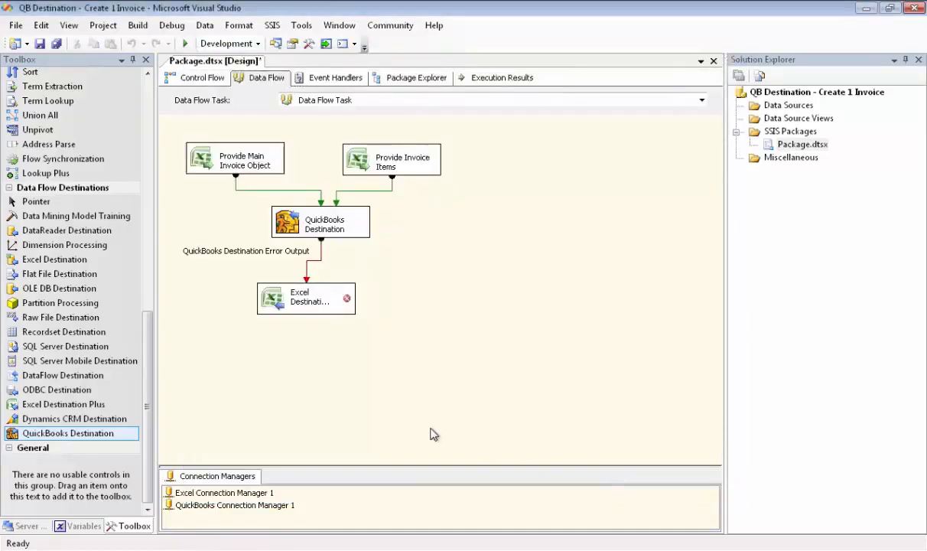
{"action": "left_click", "coordinate": [298, 301]}
{"action": "double_click", "coordinate": [298, 301]}
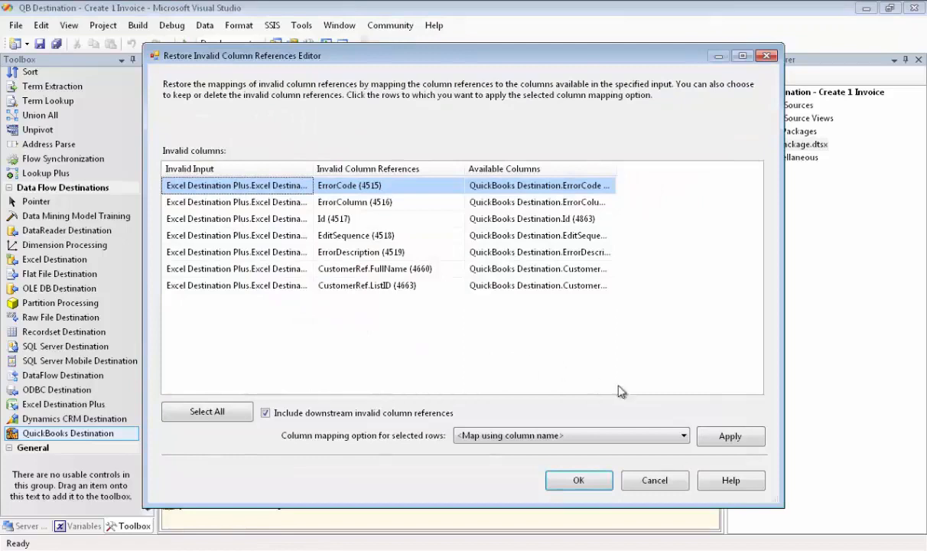
{"action": "left_click", "coordinate": [602, 482]}
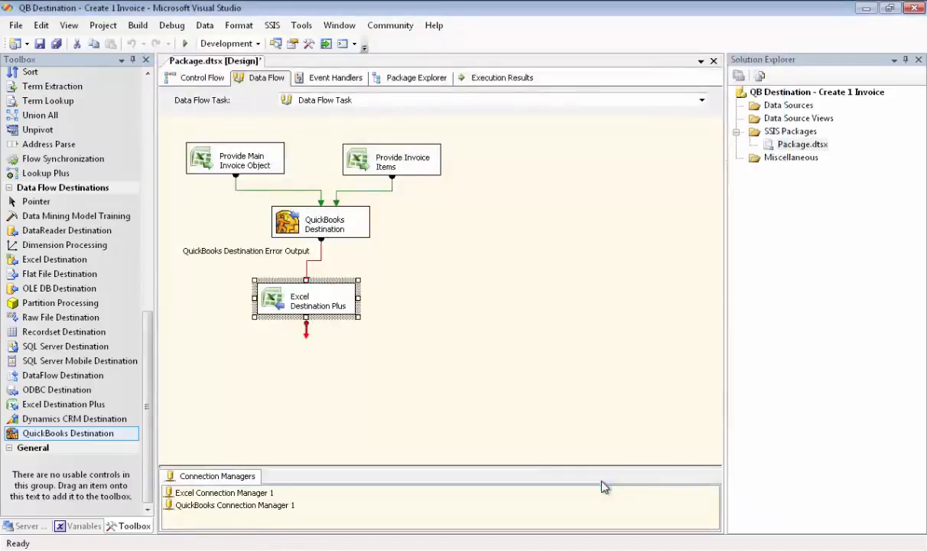
- Check in the Excel destination's column settings that CustomerRef.FullName and CustomerRef.ListID are among the selected input columns, and accept the editor
{"action": "left_click", "coordinate": [331, 297]}
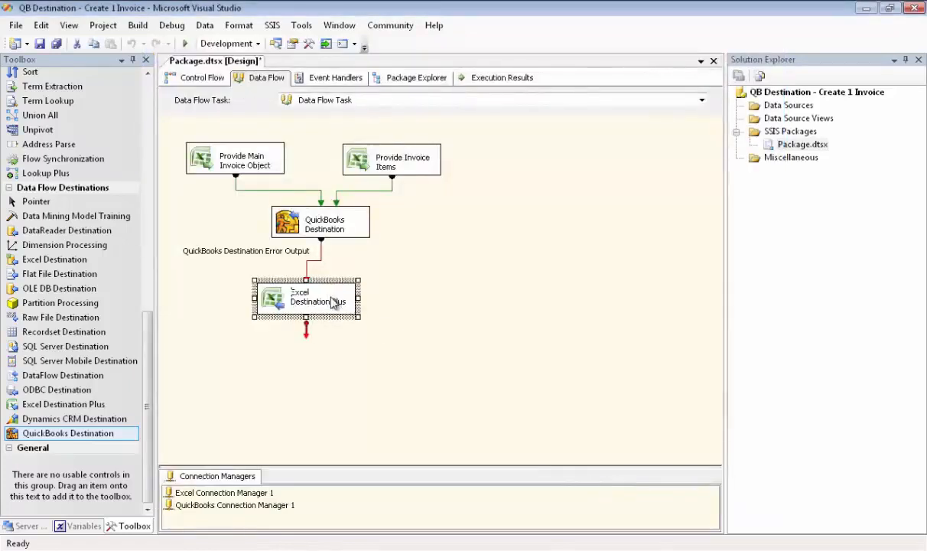
{"action": "double_click", "coordinate": [332, 302]}
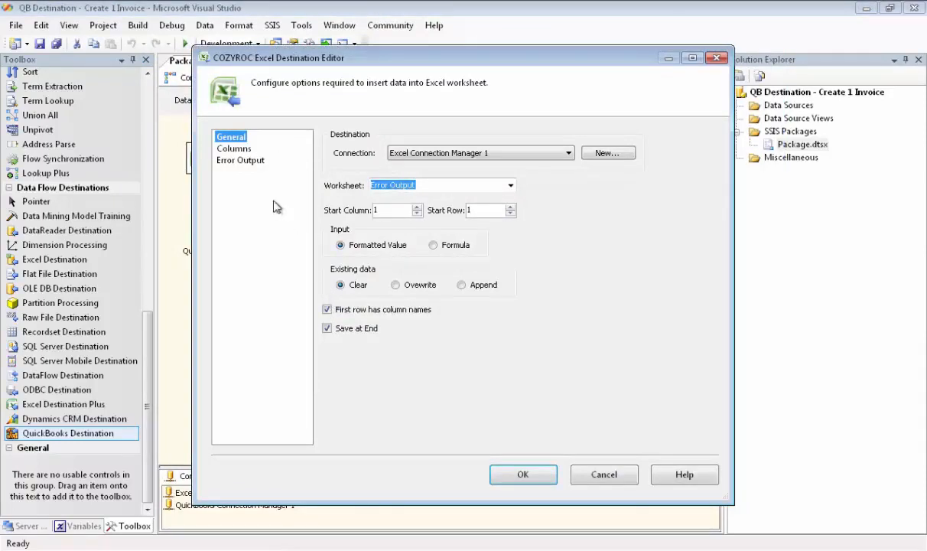
{"action": "left_click", "coordinate": [242, 151]}
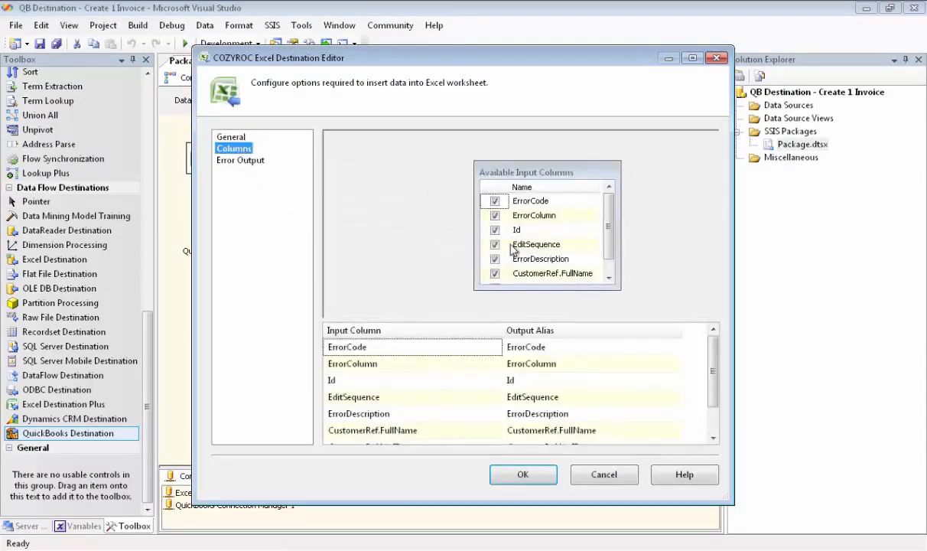
{"action": "left_click_drag", "start_coordinate": [620, 288], "coordinate": [619, 314]}
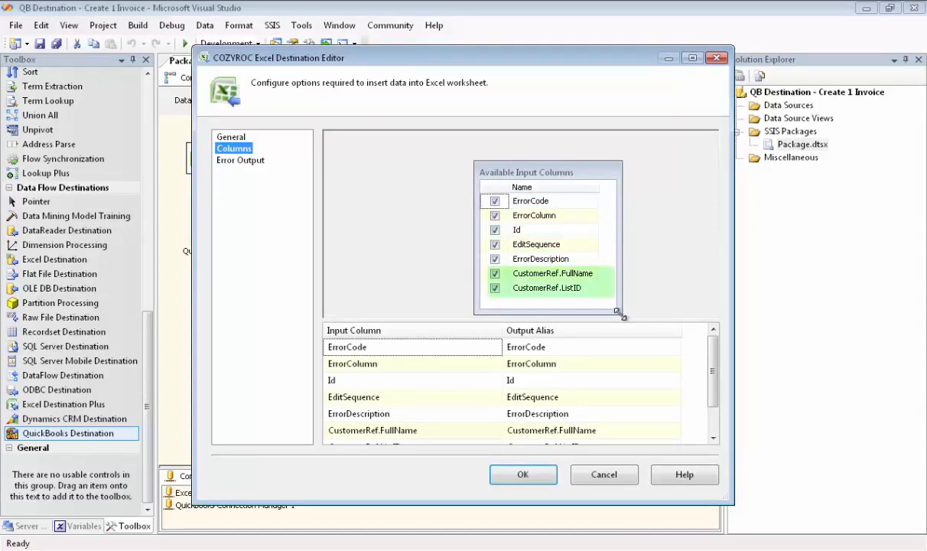
{"action": "left_click", "coordinate": [541, 475]}
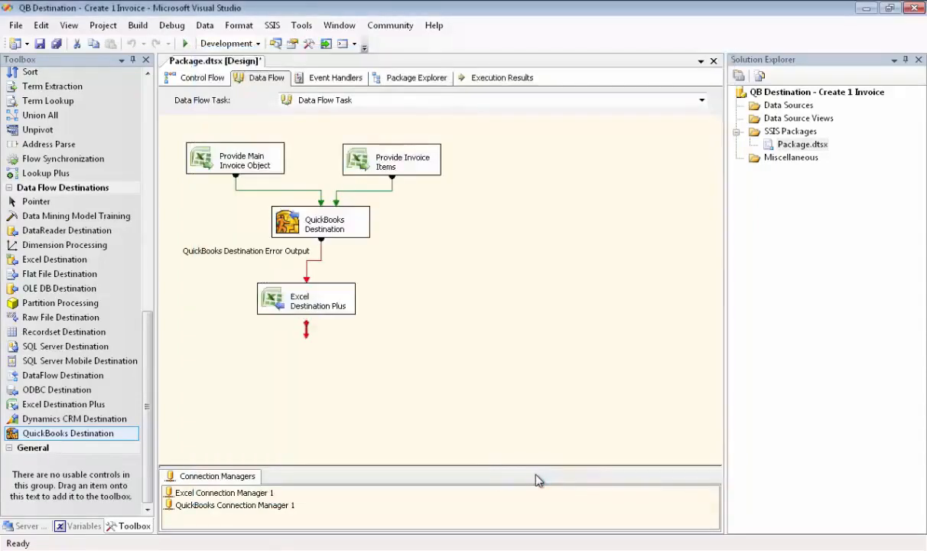
- Run the package, return to design mode after it completes, and review its execution results
{"action": "left_click", "coordinate": [184, 43]}
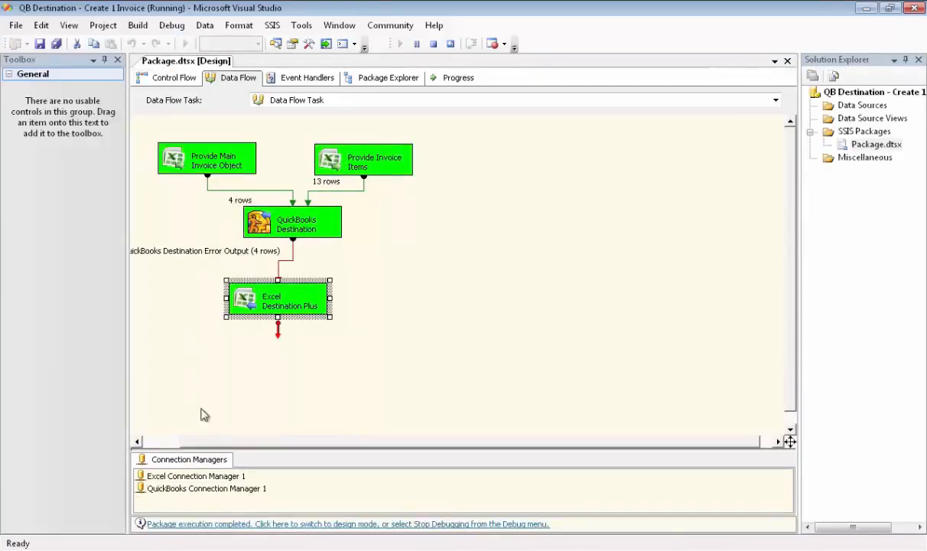
{"action": "left_click", "coordinate": [208, 524]}
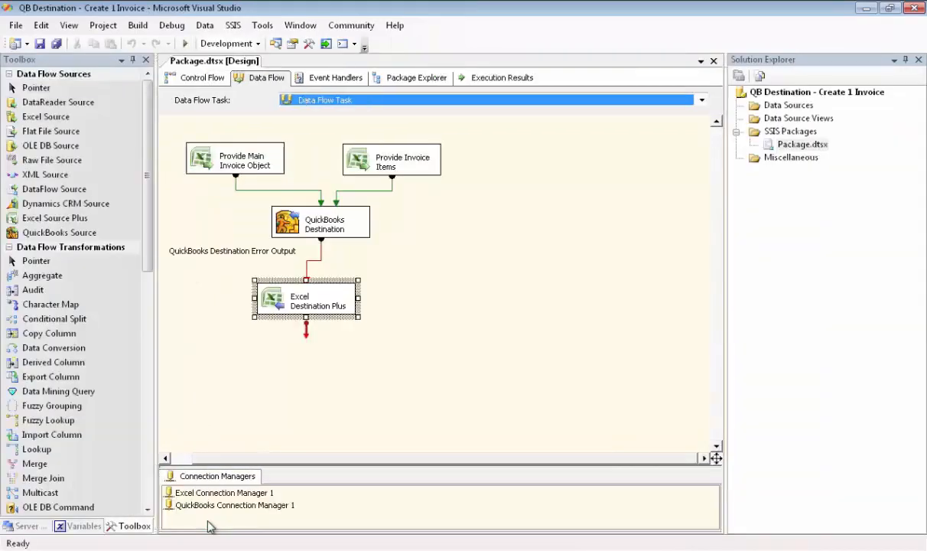
{"action": "left_click", "coordinate": [498, 80]}
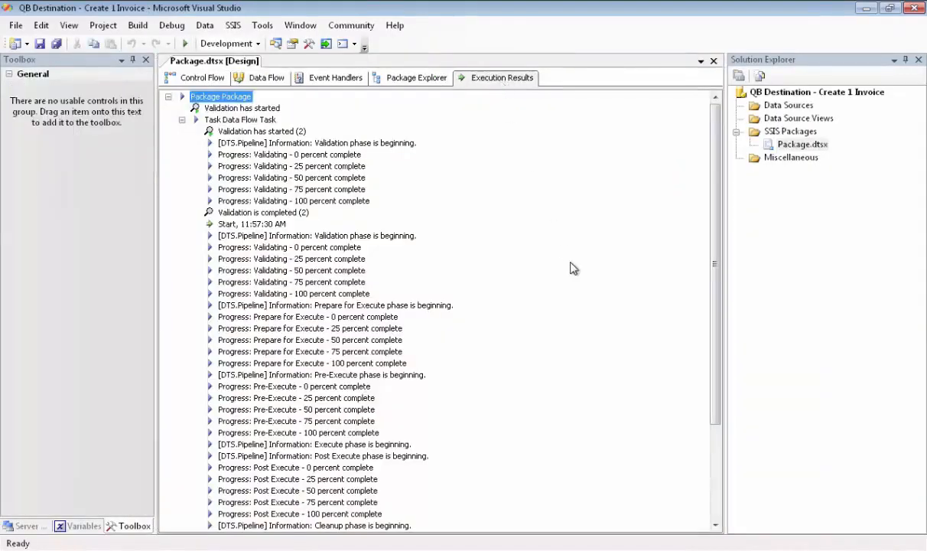
{"action": "scroll", "coordinate": [574, 268], "scroll_direction": "down", "scroll_amount": 4}
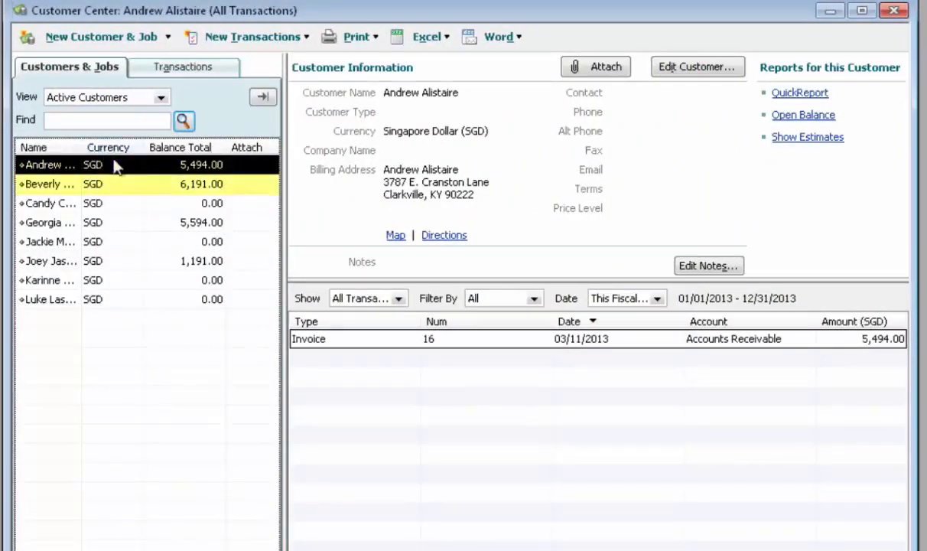
- In the QuickBooks Customer Center, open the selected customer's invoice to examine its line items
{"action": "double_click", "coordinate": [335, 338]}
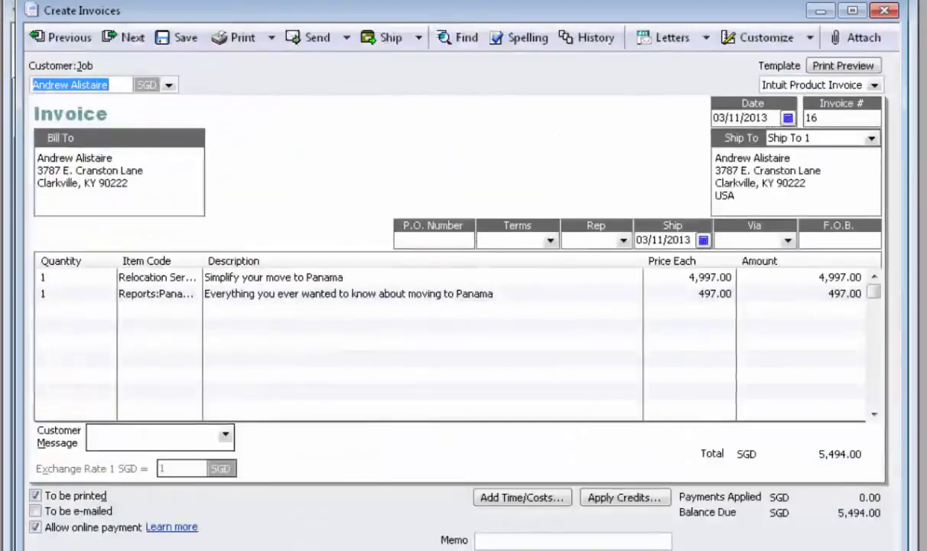